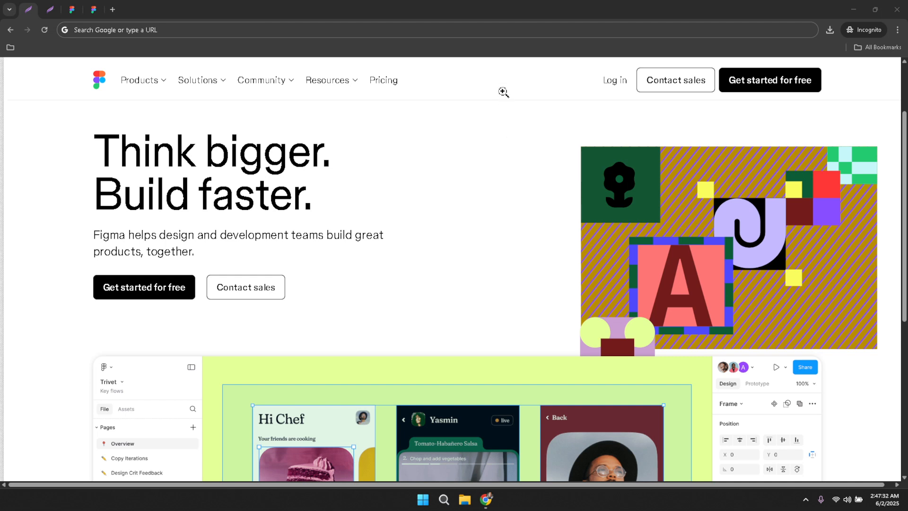
Switch to the browser tab showing the prnt.sc screenshot of Figma's login dialog.
click(495, 48)
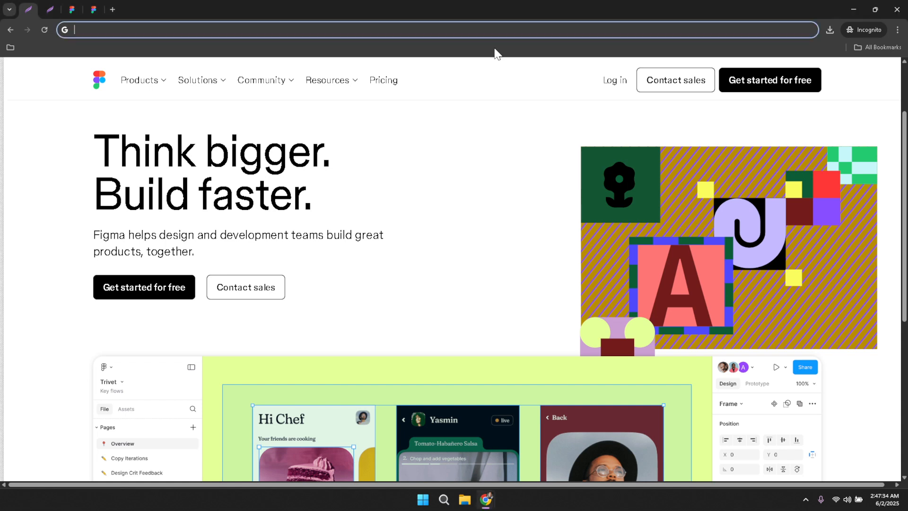
click(500, 81)
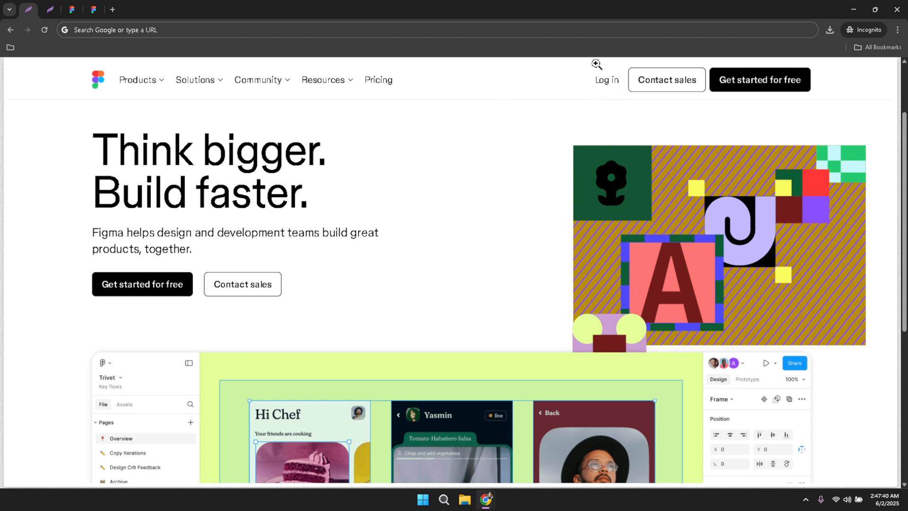
key(ctrl+Tab)
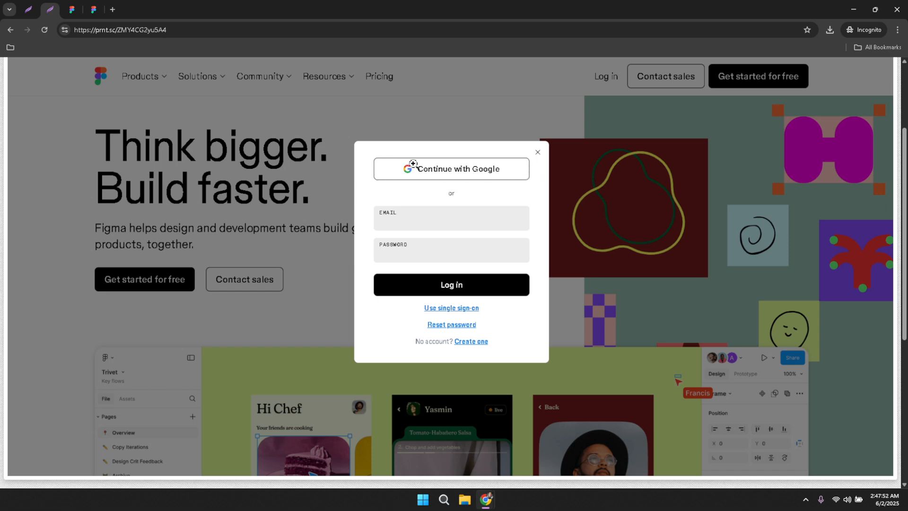
Open Test Project from Figma's recent files and bring up its editor tab.
key(ctrl+Tab)
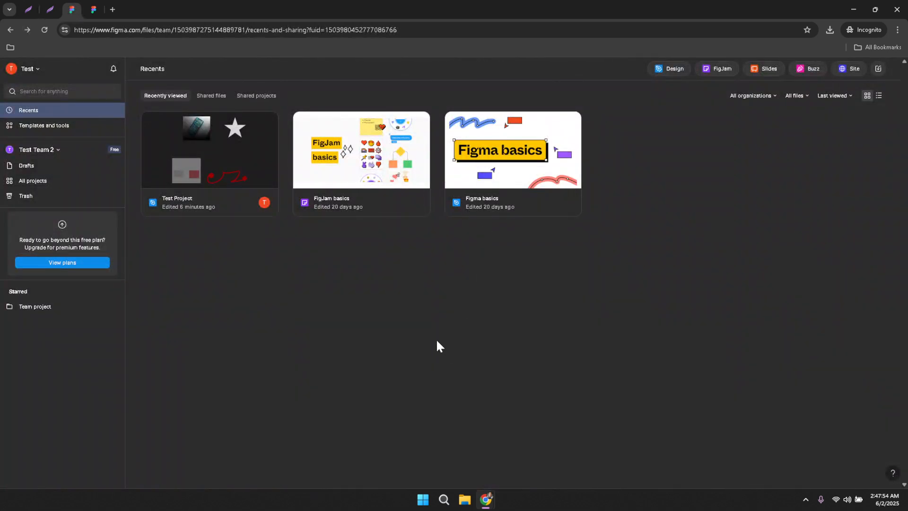
click(254, 174)
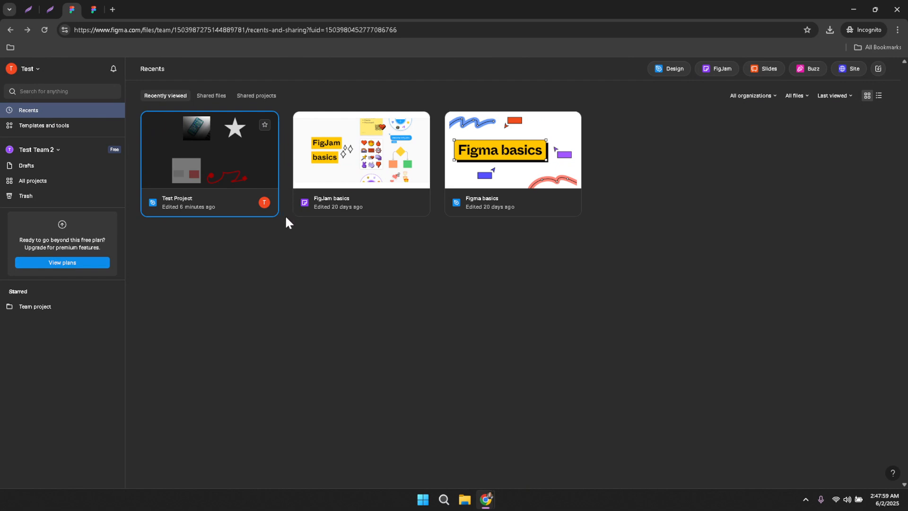
key(ctrl+Tab)
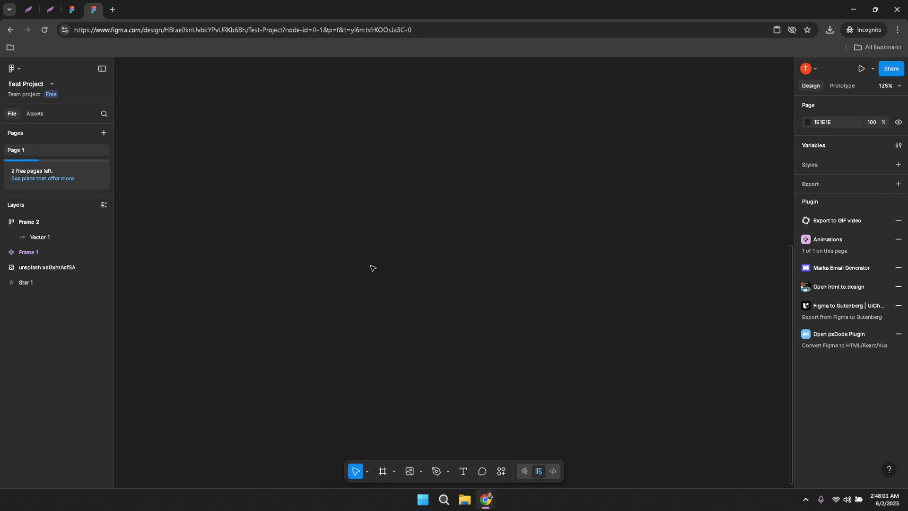
Draw a 225×225 white Frame 3 and nudge it to X -2547, Y 7136.
click(382, 471)
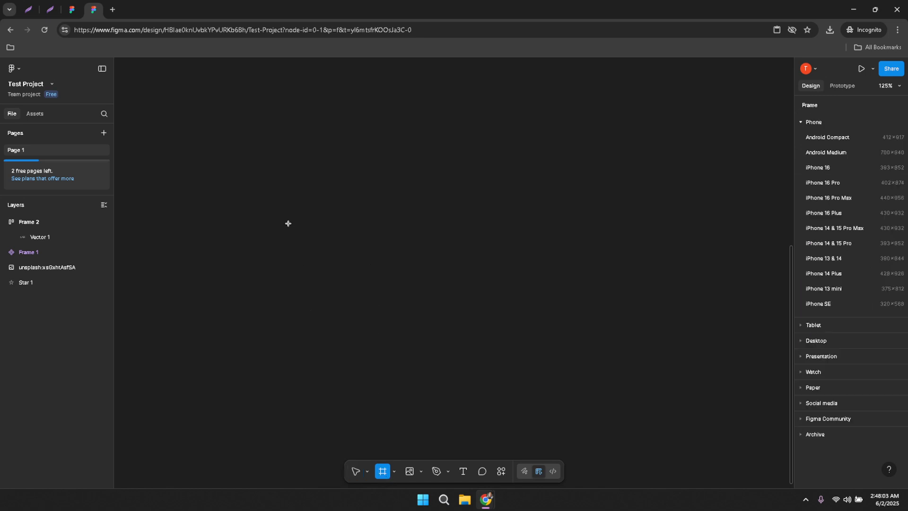
drag(277, 175, 396, 309)
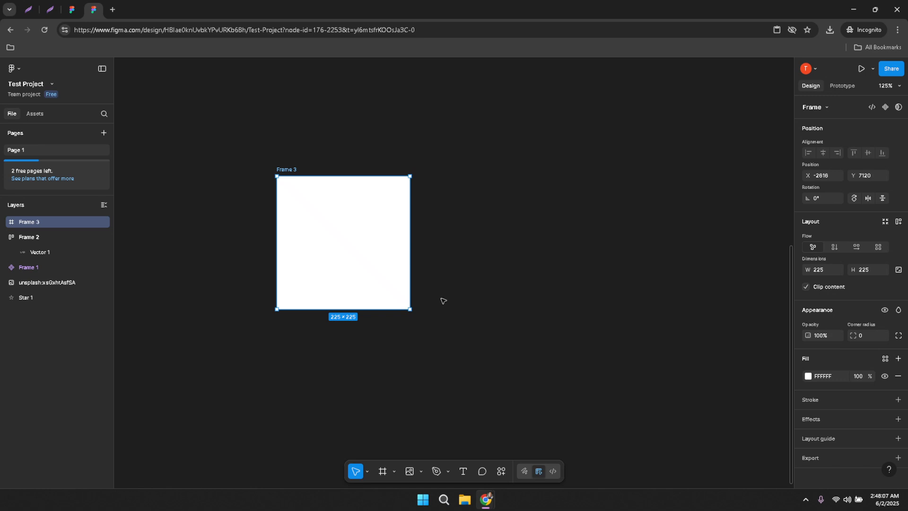
drag(365, 270, 402, 280)
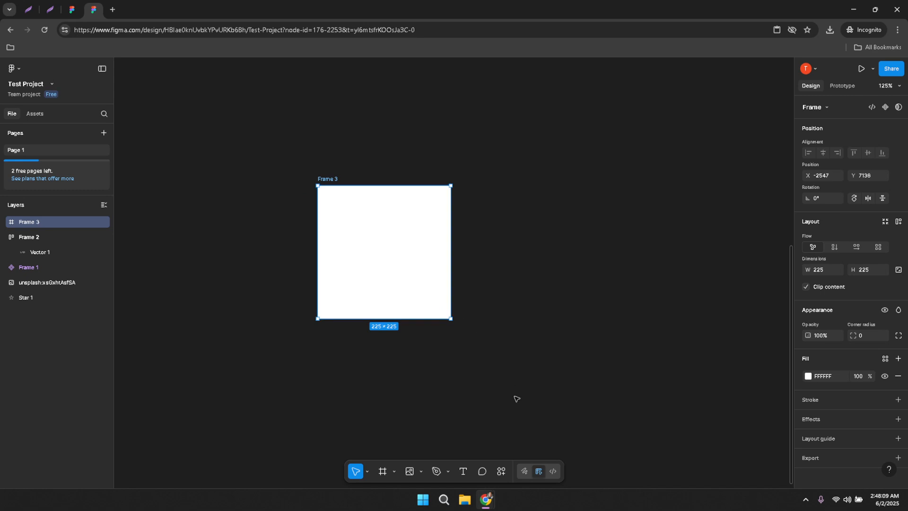
Search plugins and widgets for 'Interactive Typing Input' and run that plugin.
click(501, 471)
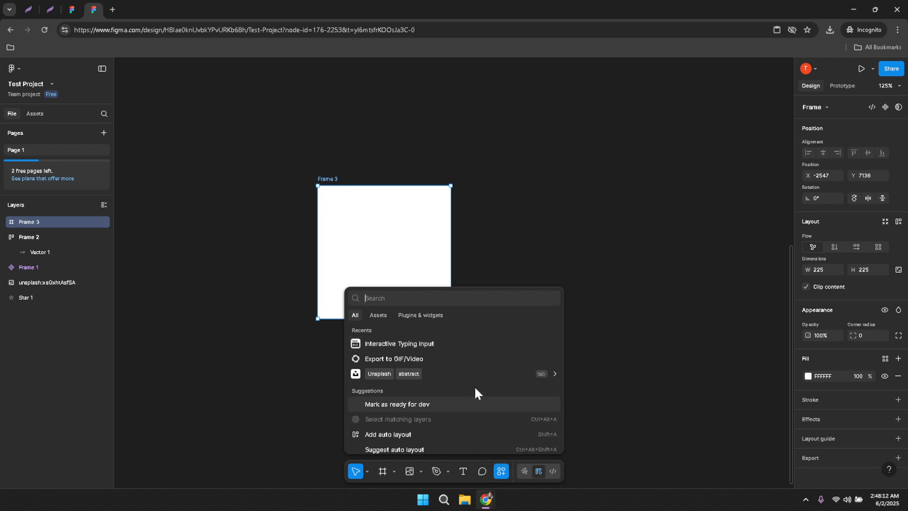
click(427, 316)
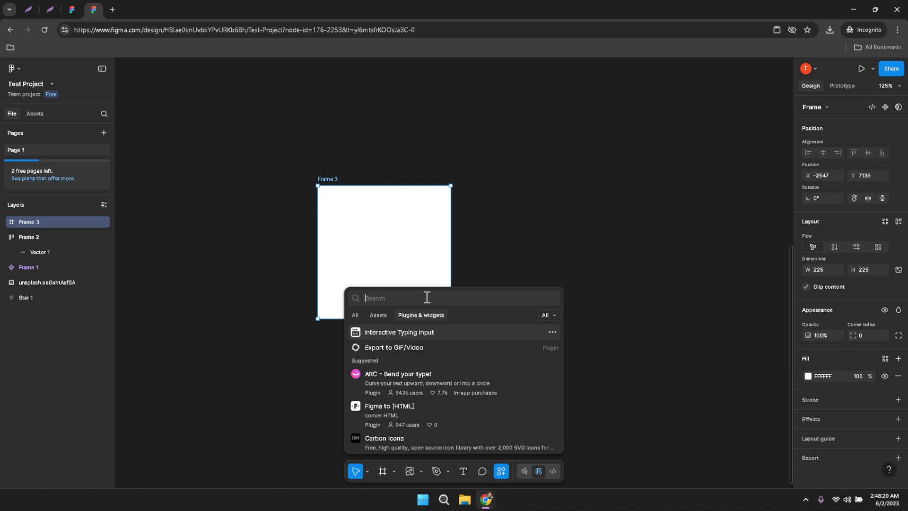
text(l)
text(ntera)
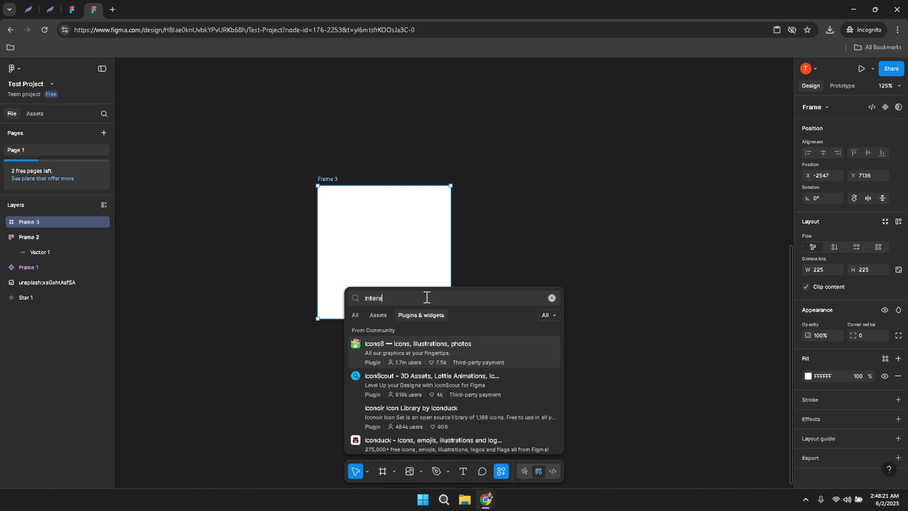
text(ctive )
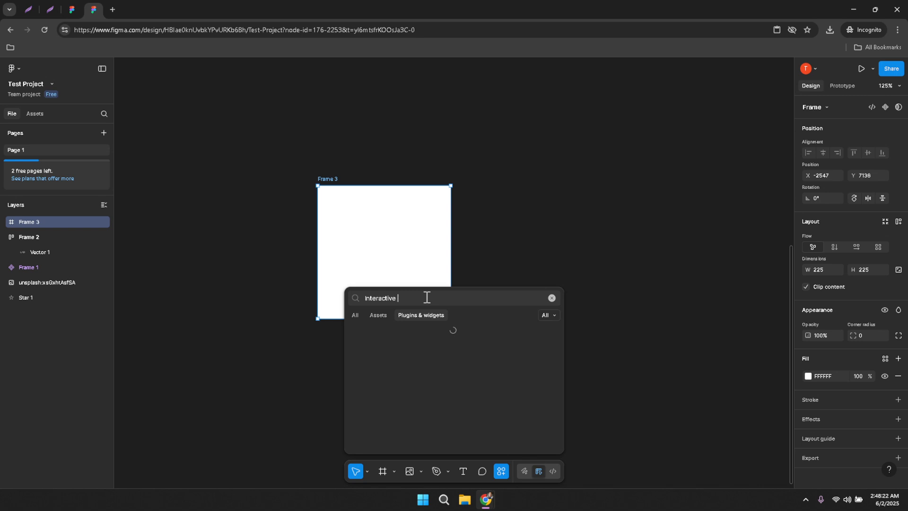
text(Typing i)
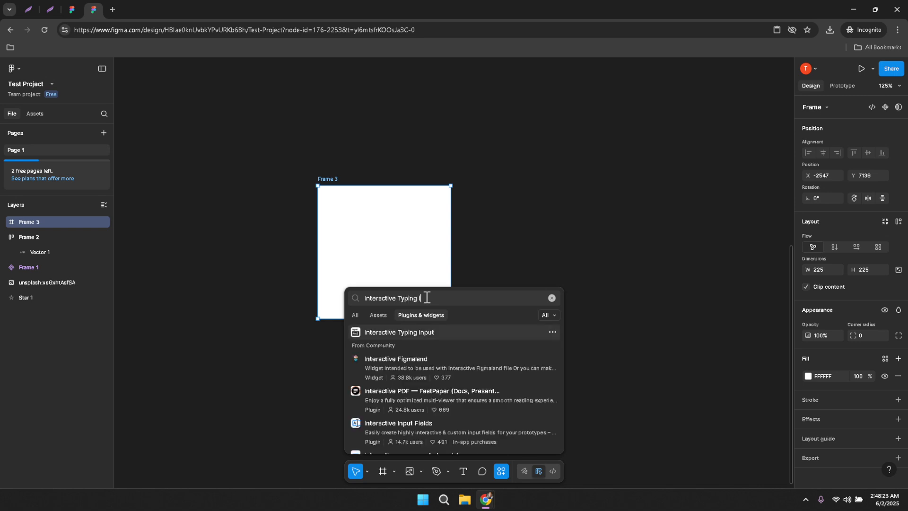
text(nput)
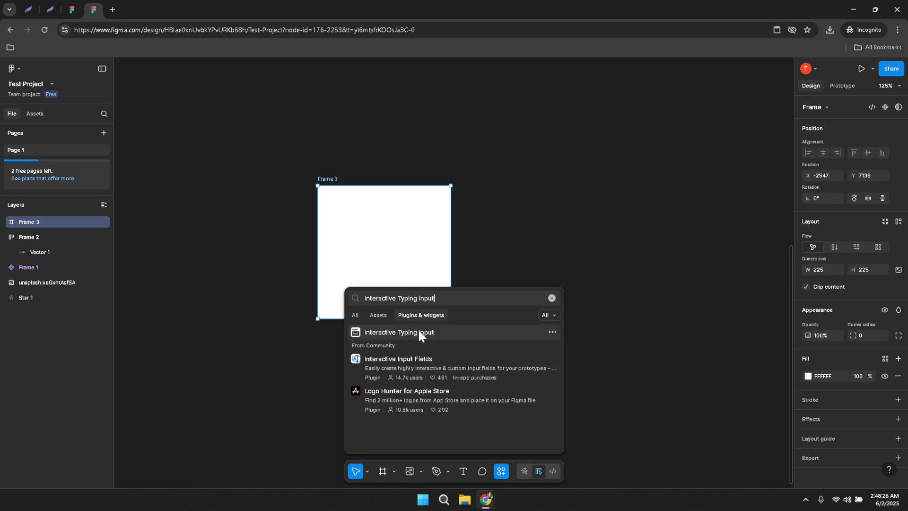
click(419, 333)
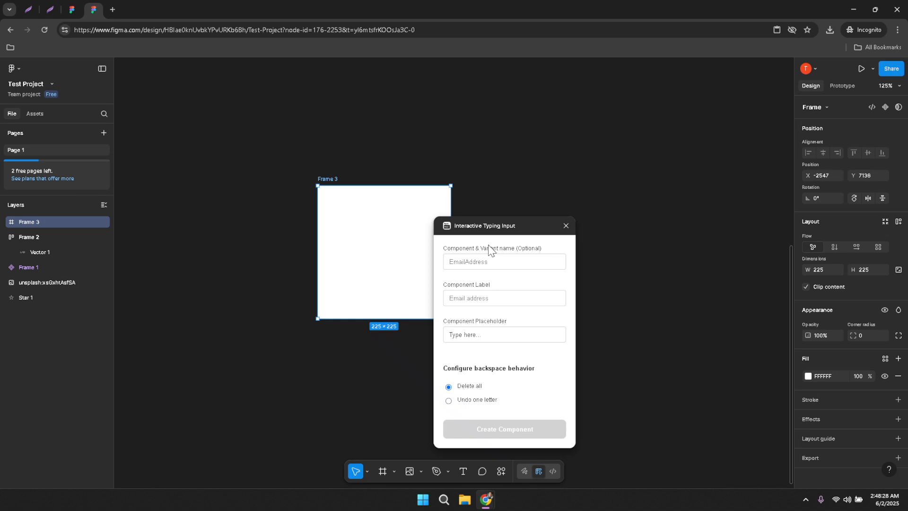
Create component 'test email' labelled 'test component' with Active, Default and Filled variants.
drag(506, 226, 542, 190)
click(532, 228)
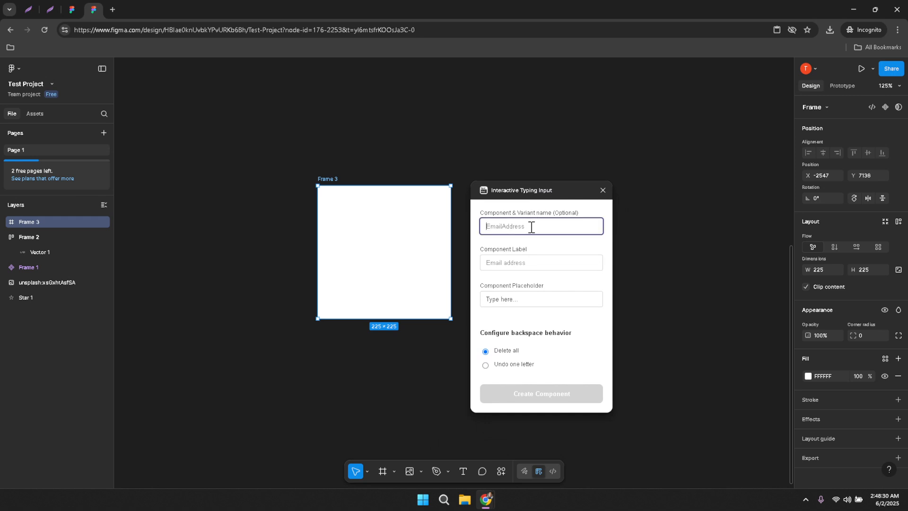
text(test email)
click(528, 259)
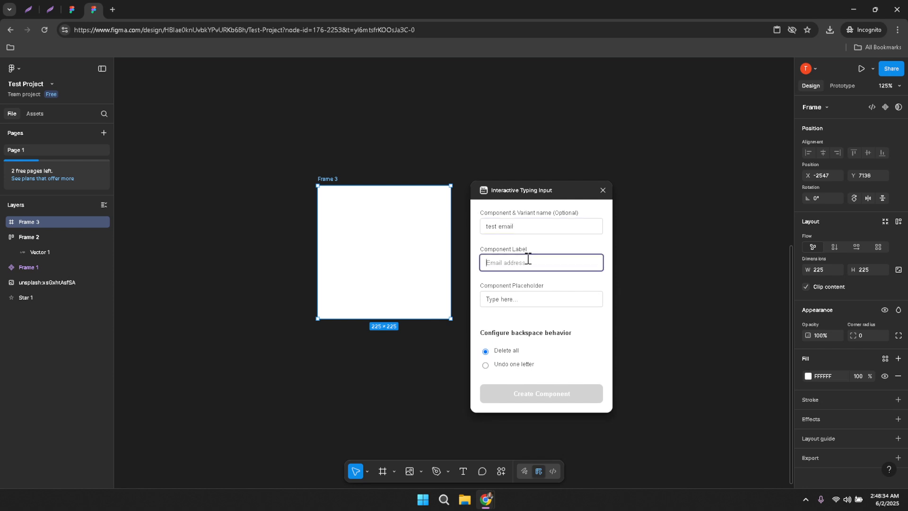
text(test component)
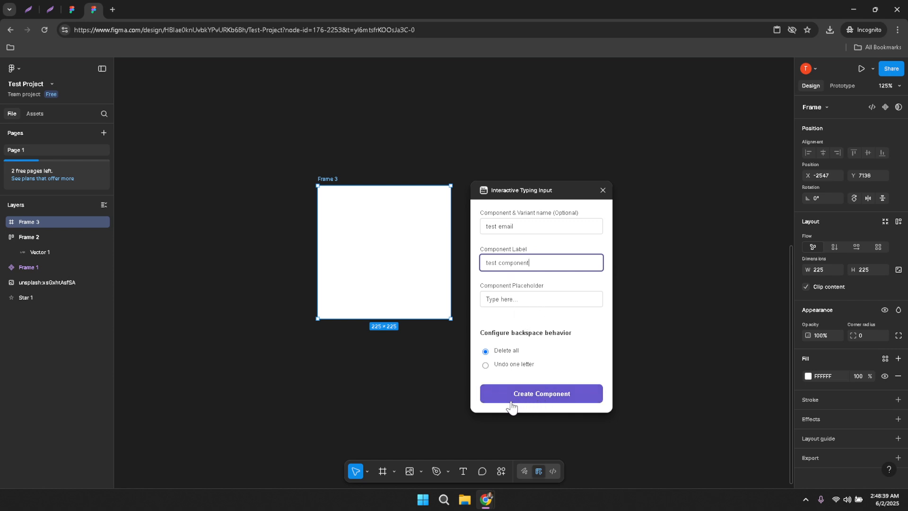
click(540, 401)
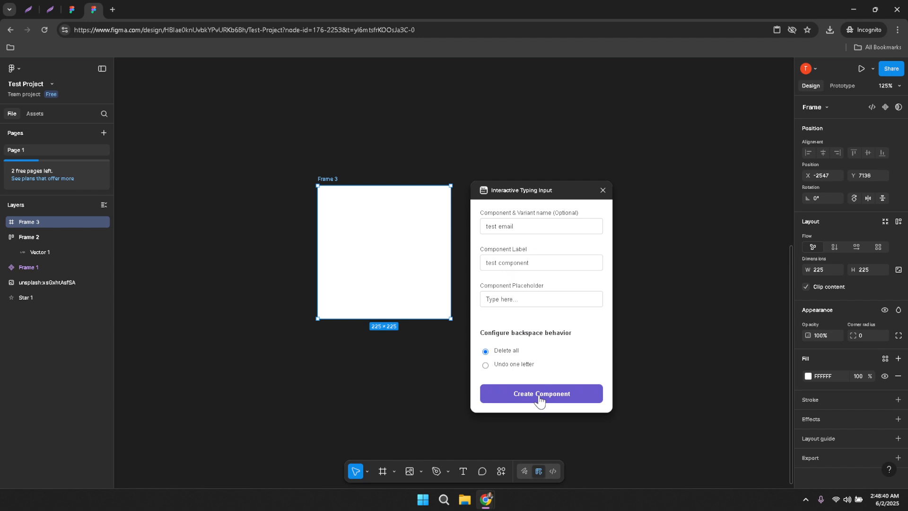
click(539, 400)
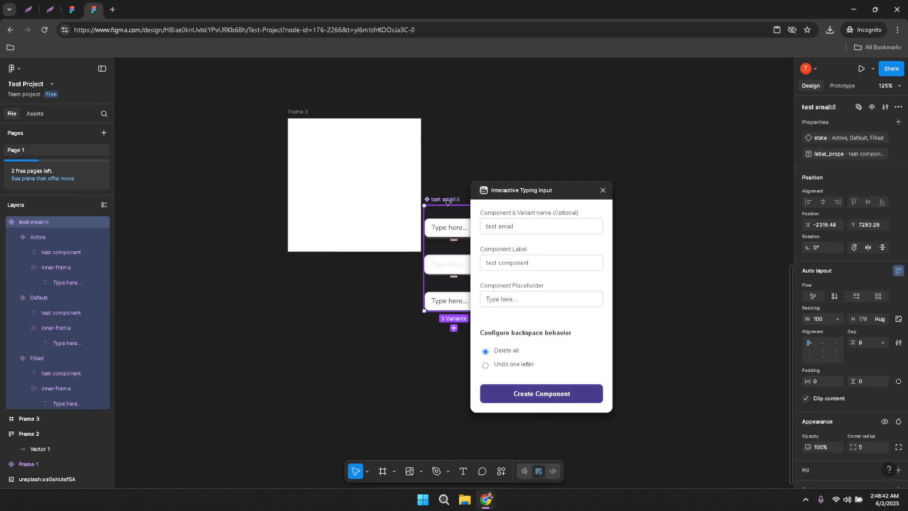
Move the component set into Frame 3, close the plugin, and resize the set to 173×192.
drag(448, 201, 325, 129)
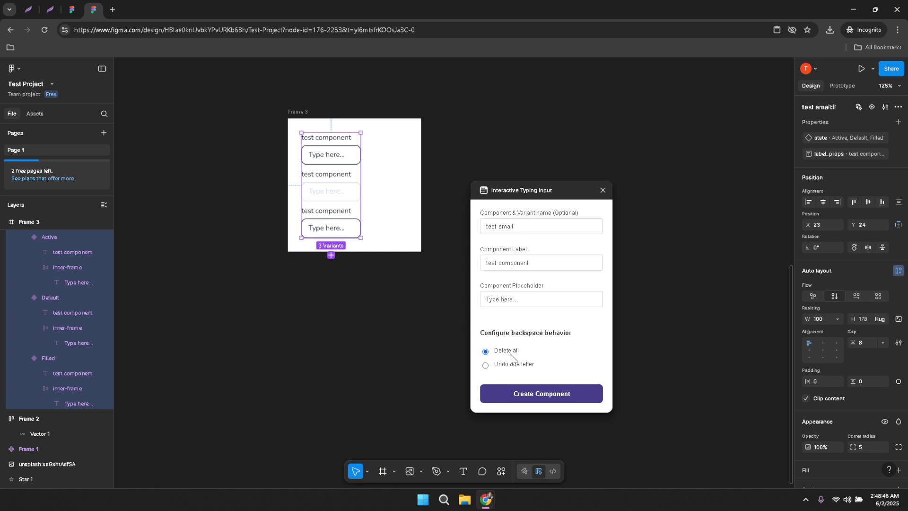
click(567, 393)
click(603, 190)
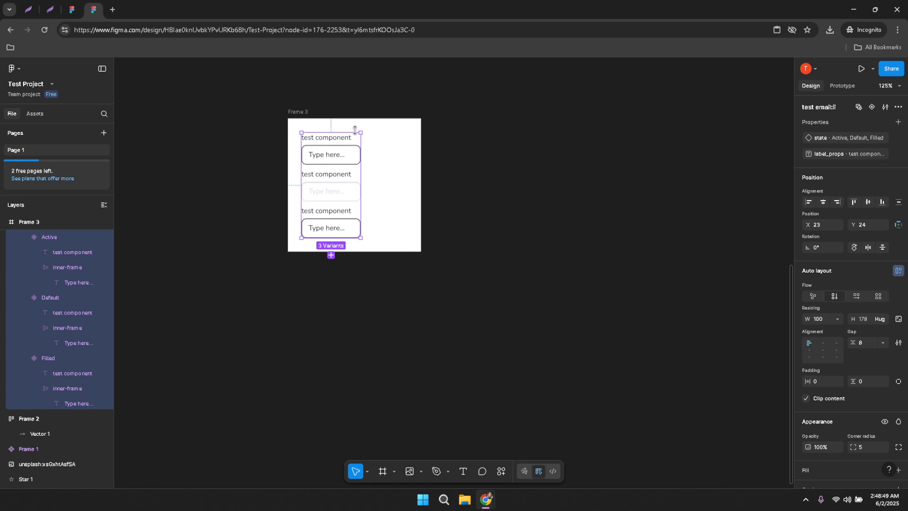
drag(361, 133, 404, 125)
click(469, 145)
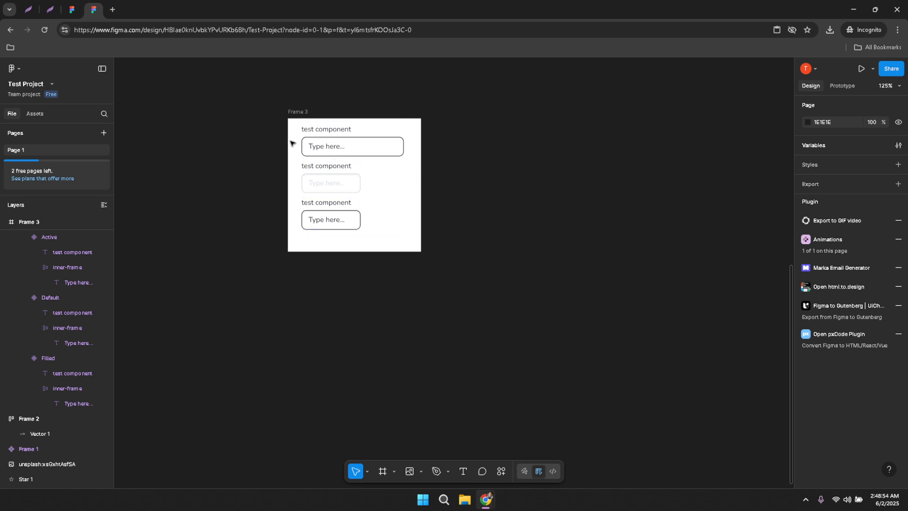
scroll(268, 135, up, 2)
scroll(254, 175, up, 5)
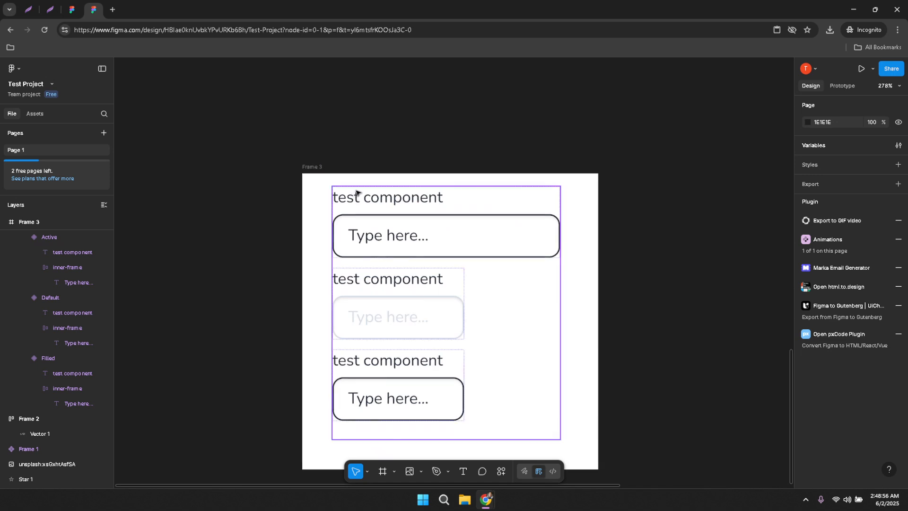
scroll(355, 194, up, 2)
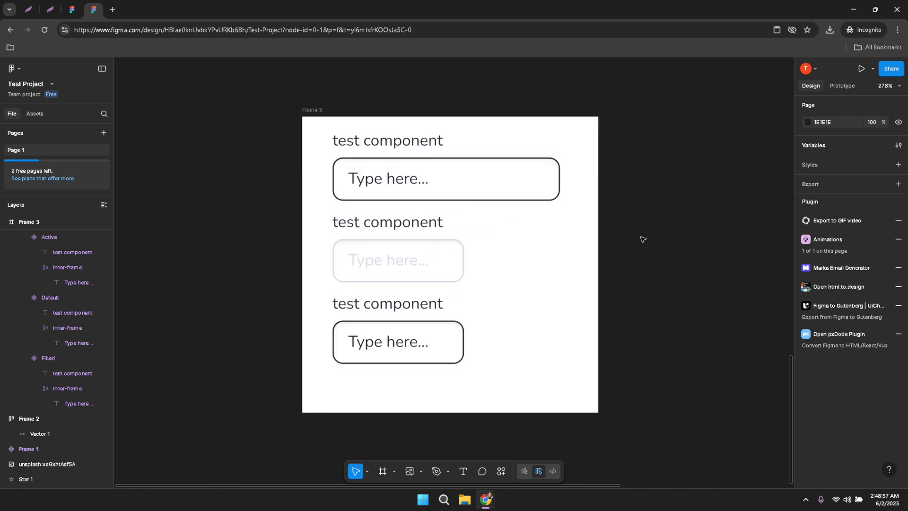